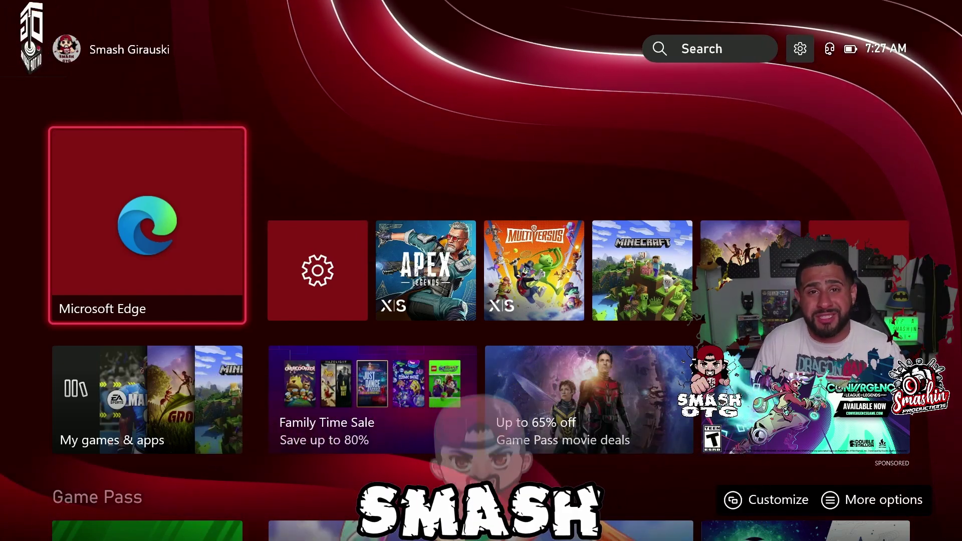
Choose Discord 'Join a voice channel' under Parties & chats in the guide to trigger the link prompt.
key("super")
key("Tab")
key("Tab")
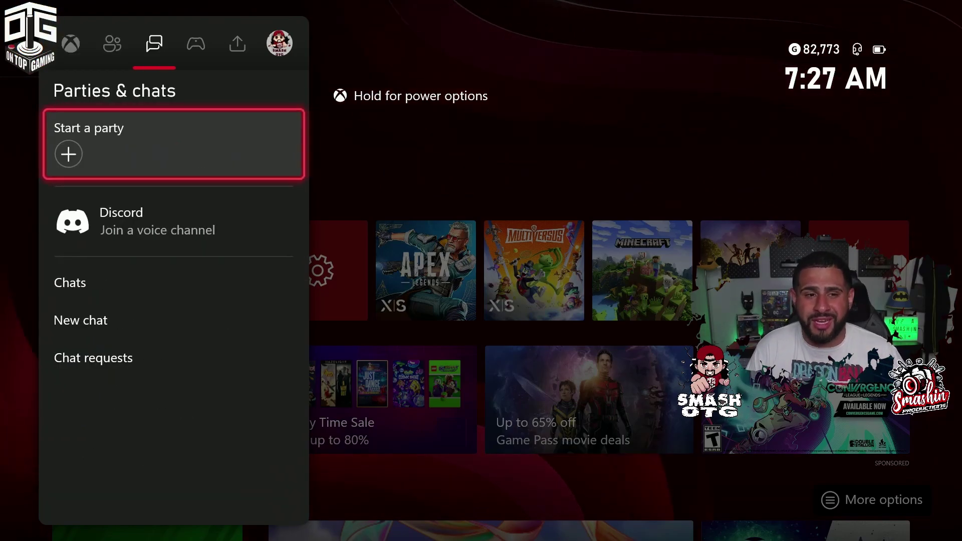
key("Down")
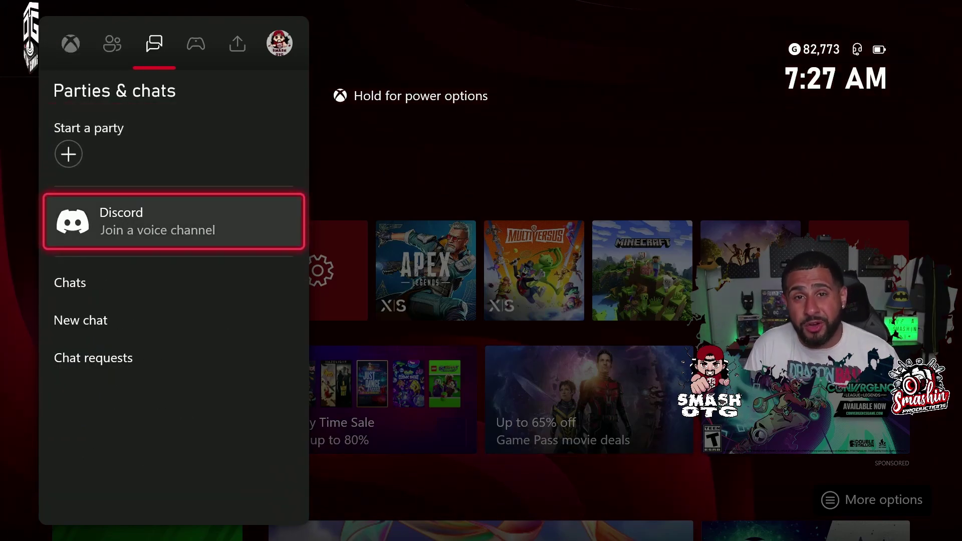
key("Return")
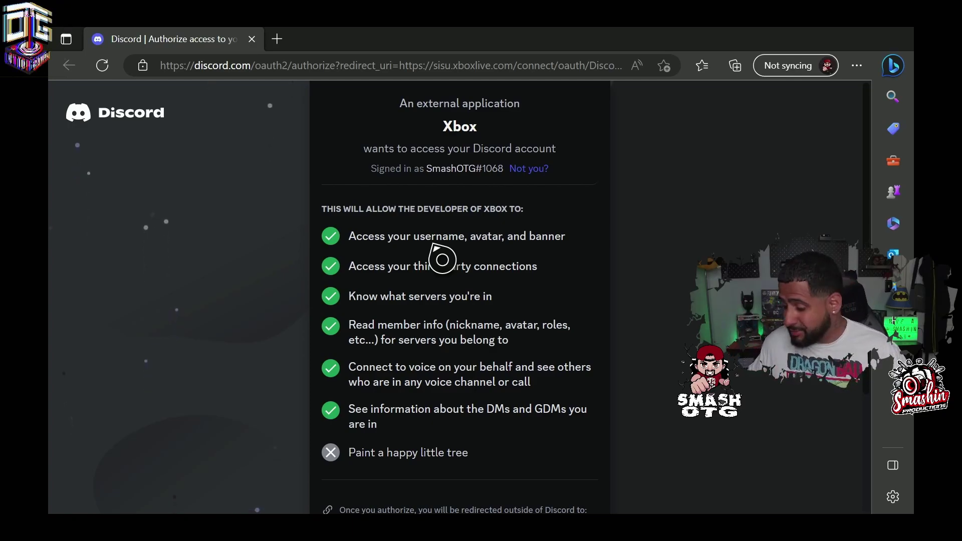
Authorize Xbox to access the Discord account on Discord's authorization page.
scroll(443, 259, "down", 3)
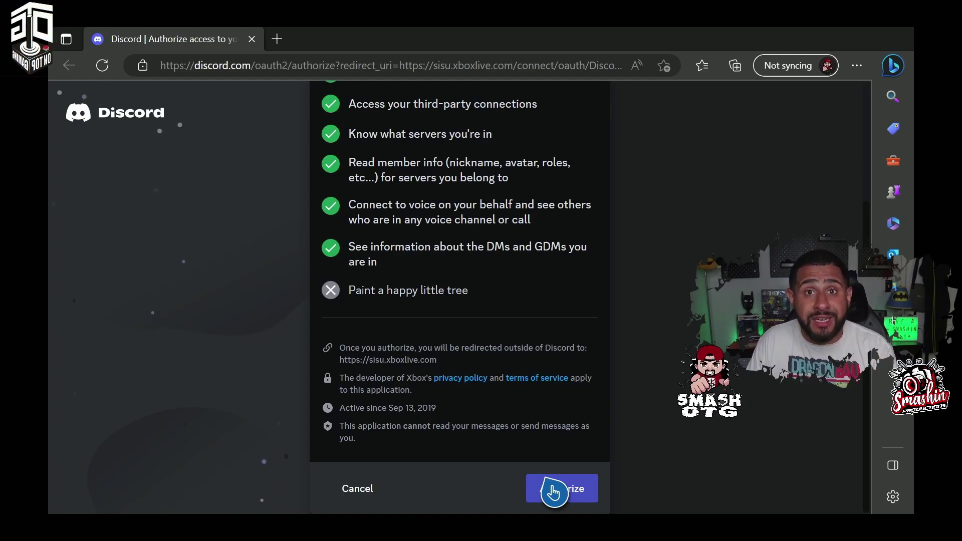
left_click(553, 489)
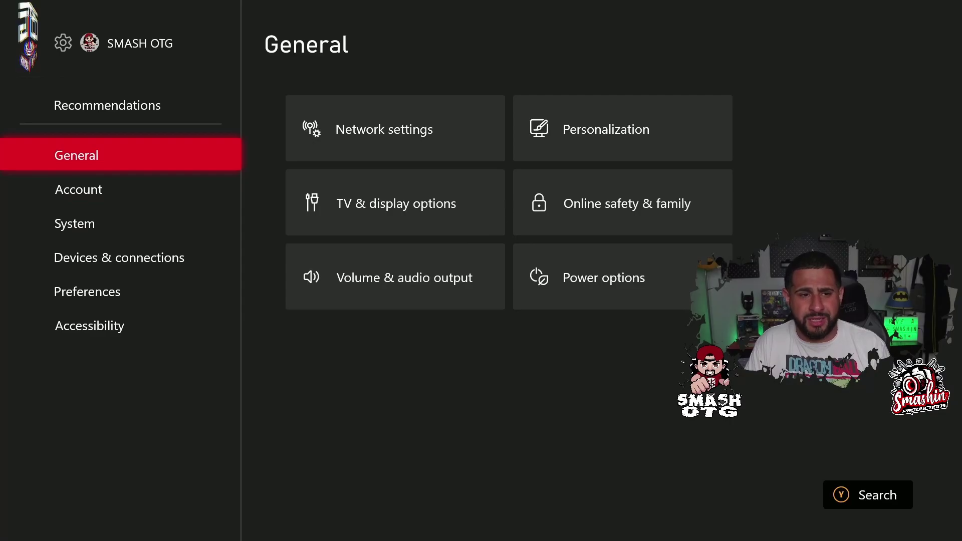
Join the OnTopGaming server's Just Chillin voice channel from the guide's Discord list.
key("Escape")
key("super")
key("Right")
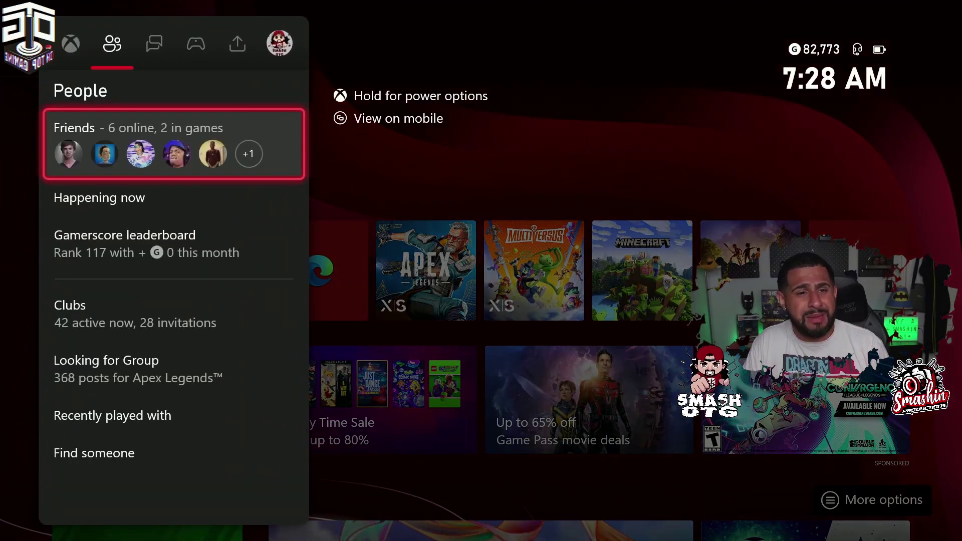
key("Right")
key("Return")
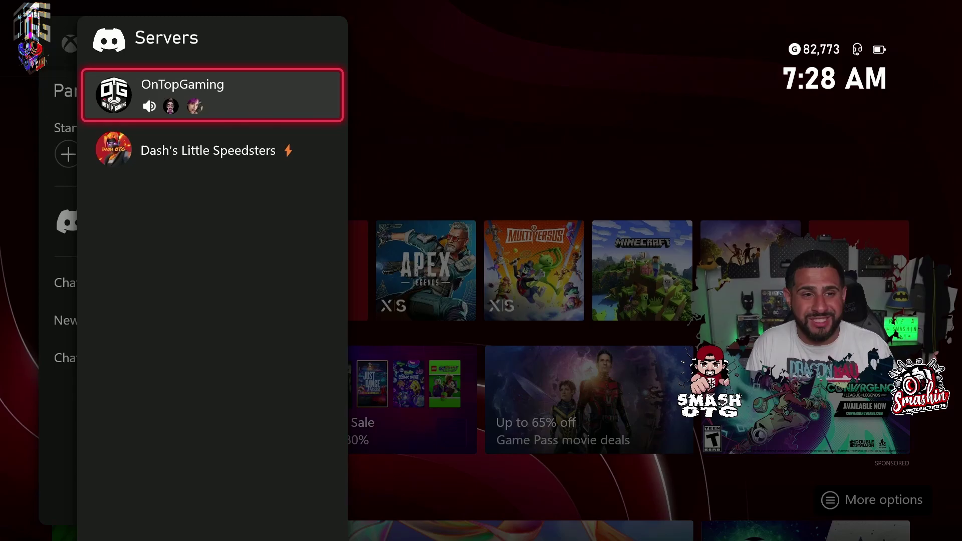
key("Return")
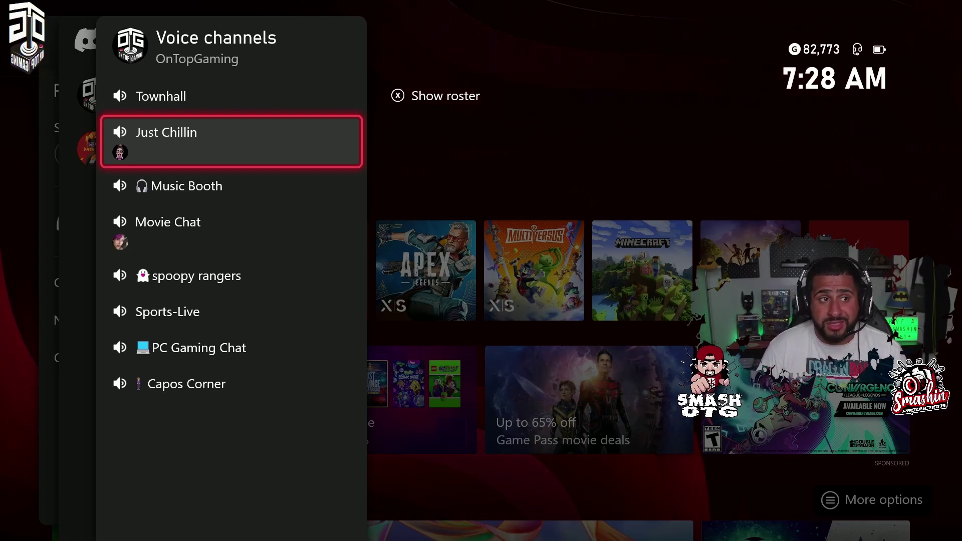
key("Return")
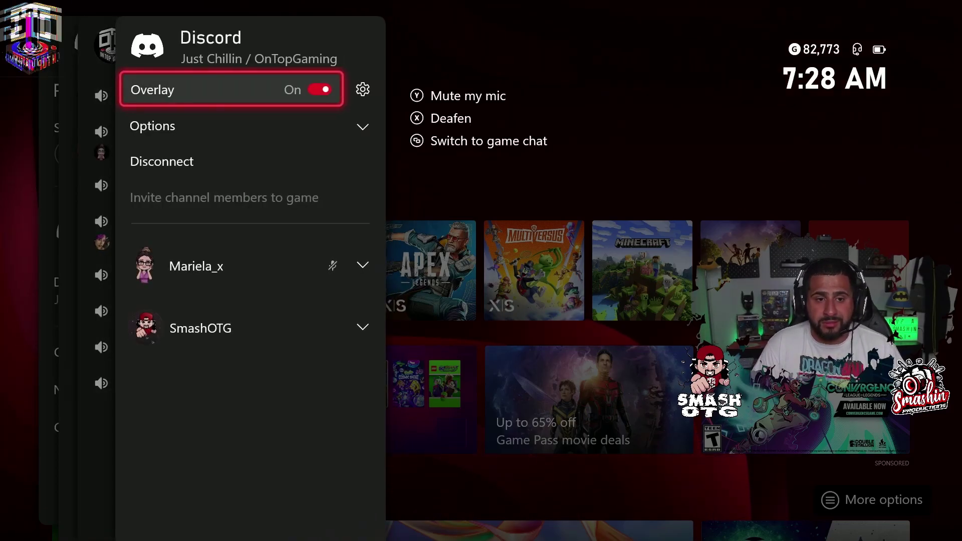
key("Down")
key("Down")
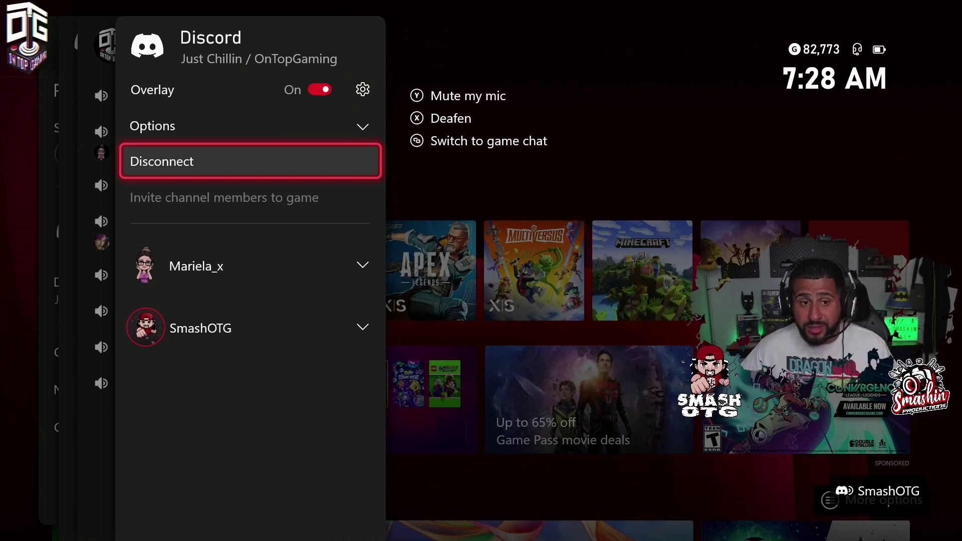
key("Down")
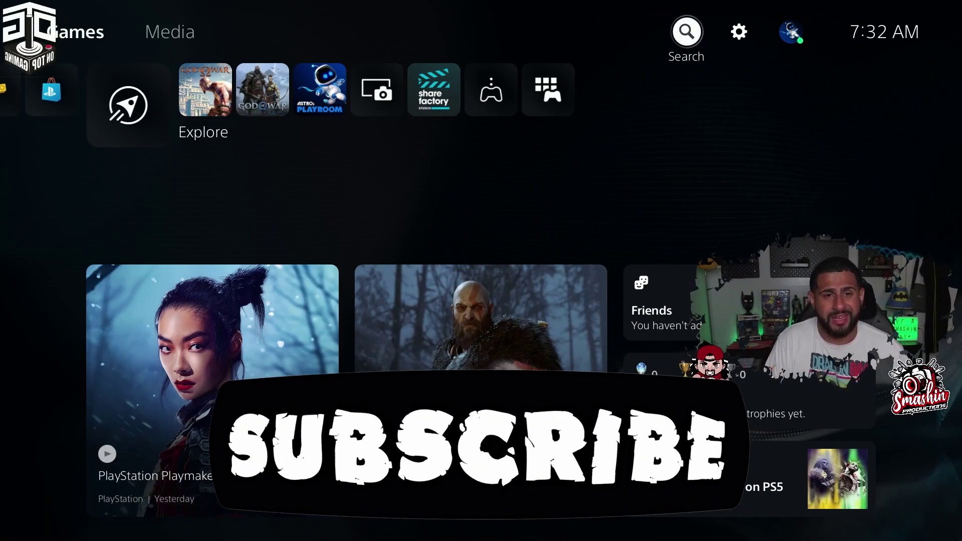
Go to Settings > Users and Accounts > Linked Services and select Discord.
key("Right")
key("Left")
key("Left")
key("Right")
key("Right")
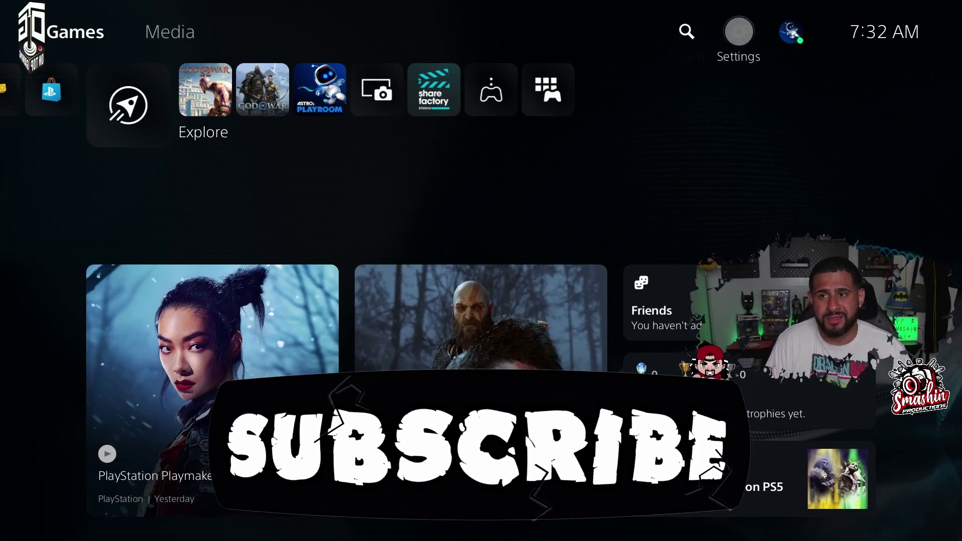
key("Return")
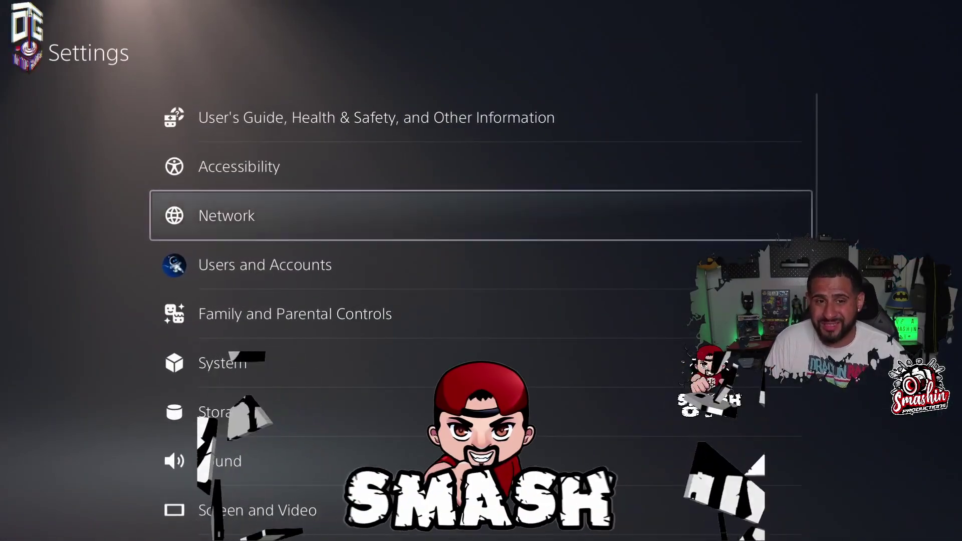
key("Down")
key("Return")
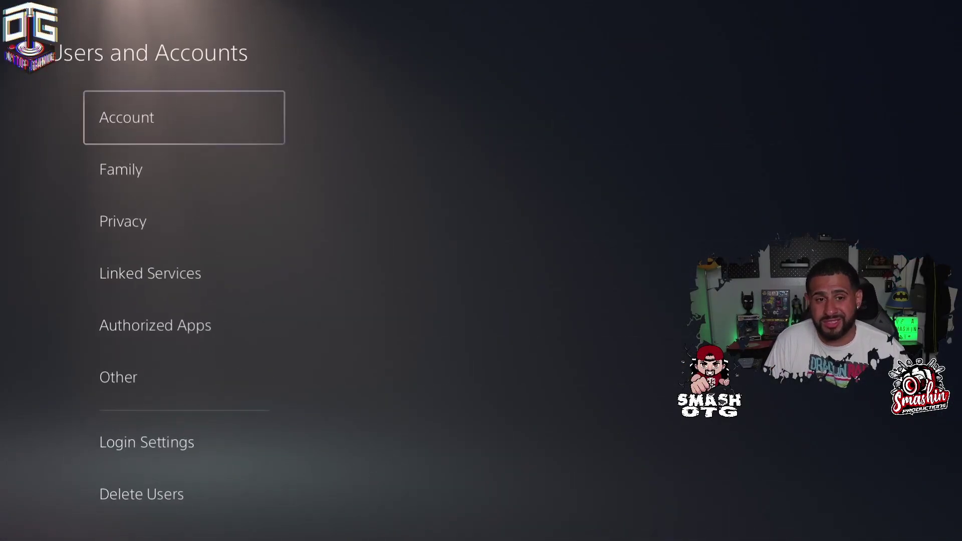
key("Down")
key("Down")
key("Down")
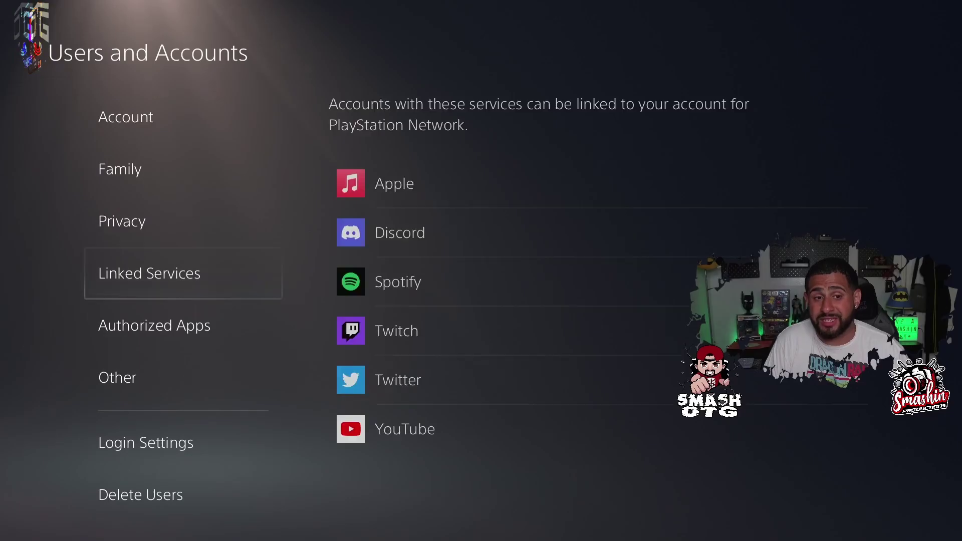
key("Right")
key("Down")
key("Return")
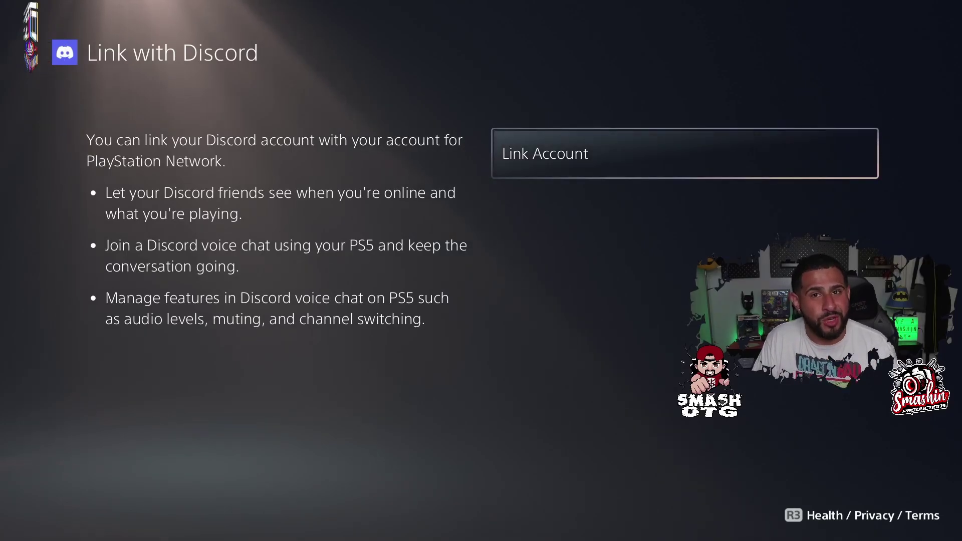
Link the Discord account by accepting the data-sharing terms, then close the confirmation and exit settings.
key("Return")
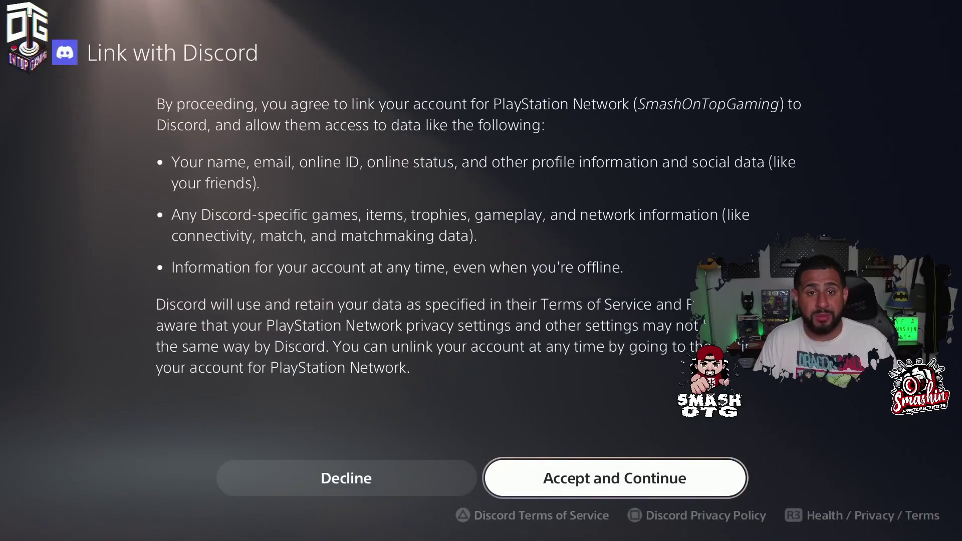
key("Return")
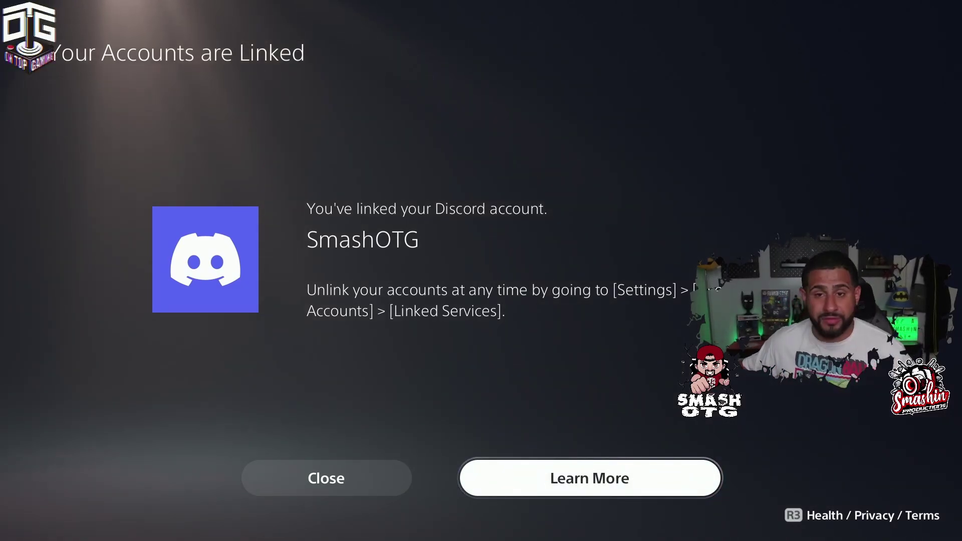
key("Left")
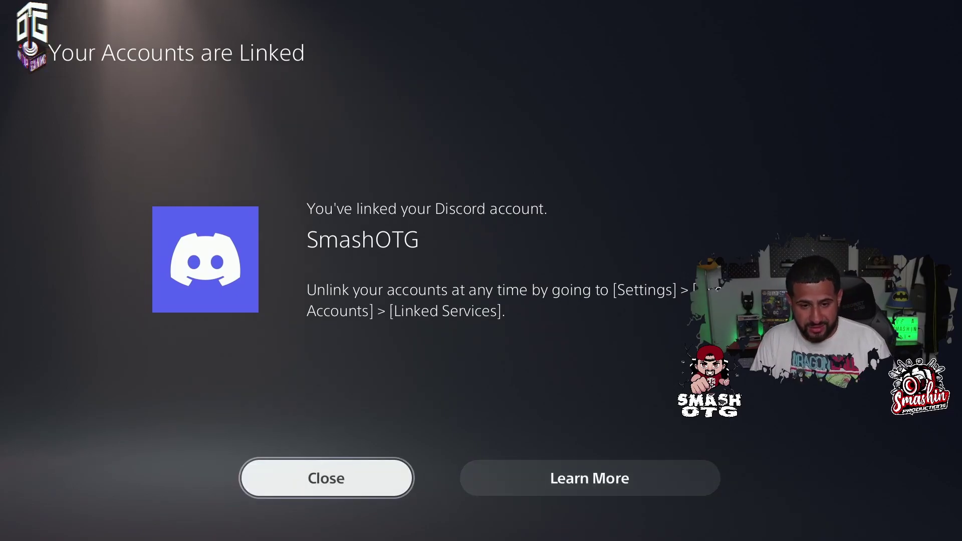
key("Return")
key("Escape")
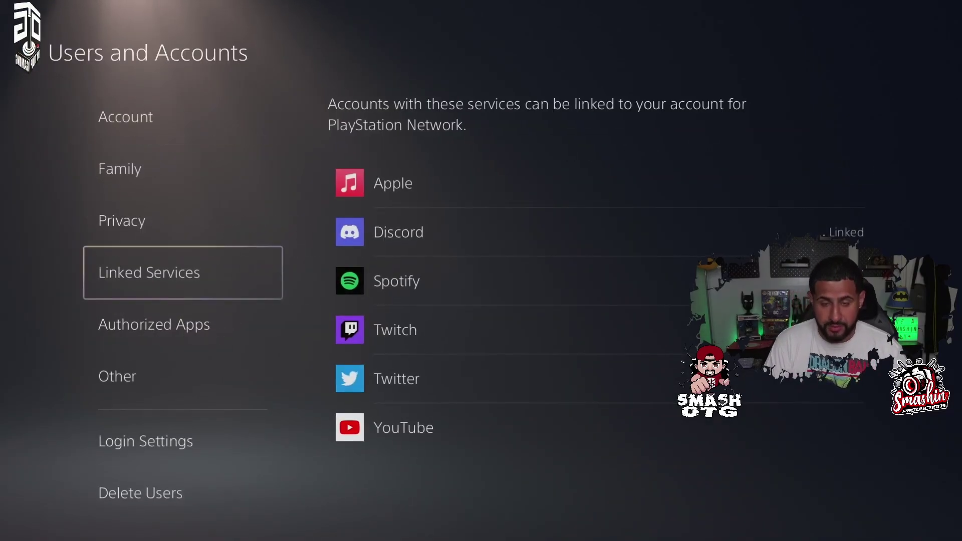
key("Escape")
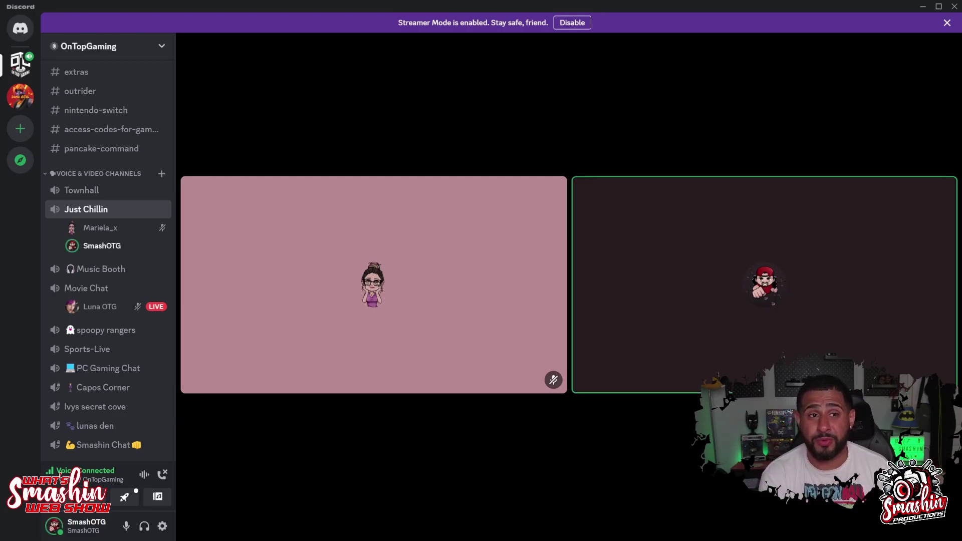
Transfer the Just Chillin voice channel to the PlayStation from its context menu.
right_click(102, 211)
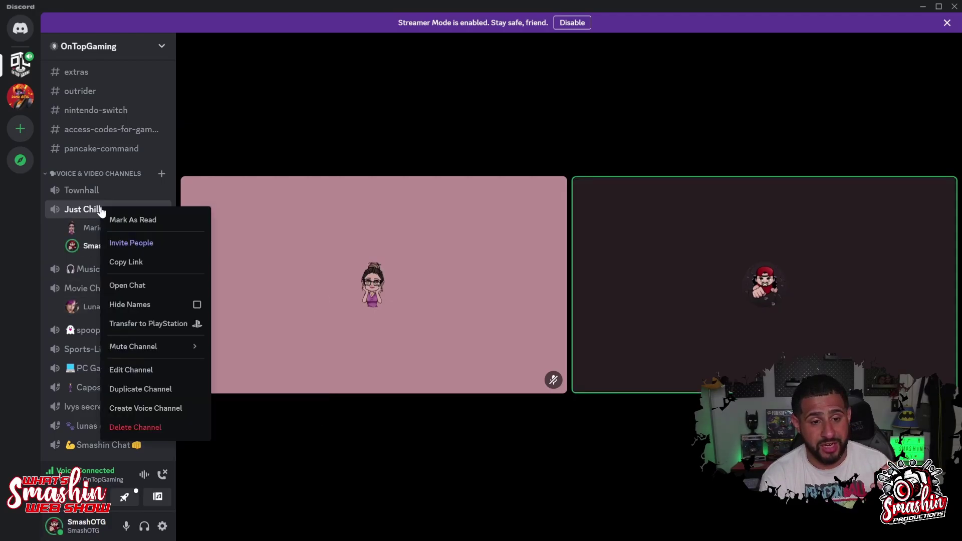
left_click(158, 325)
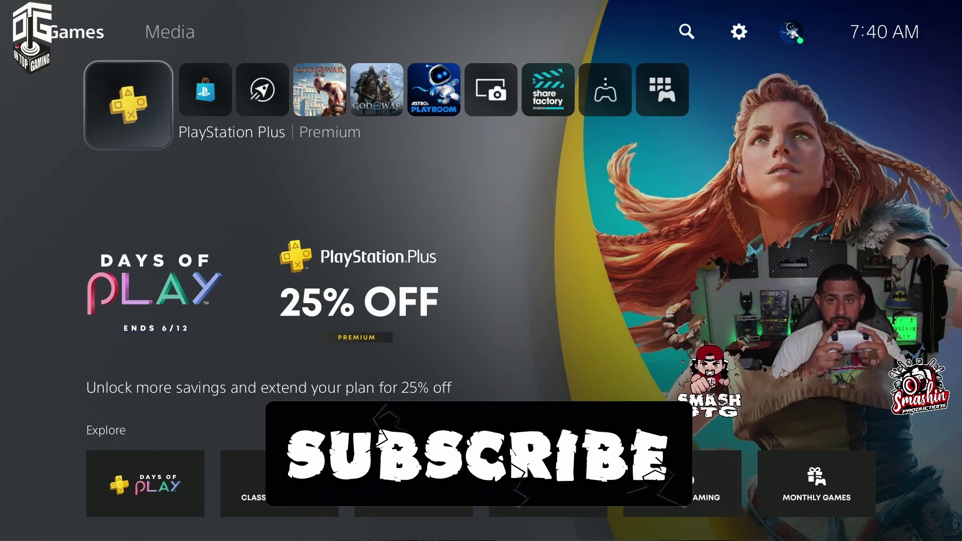
key("Right")
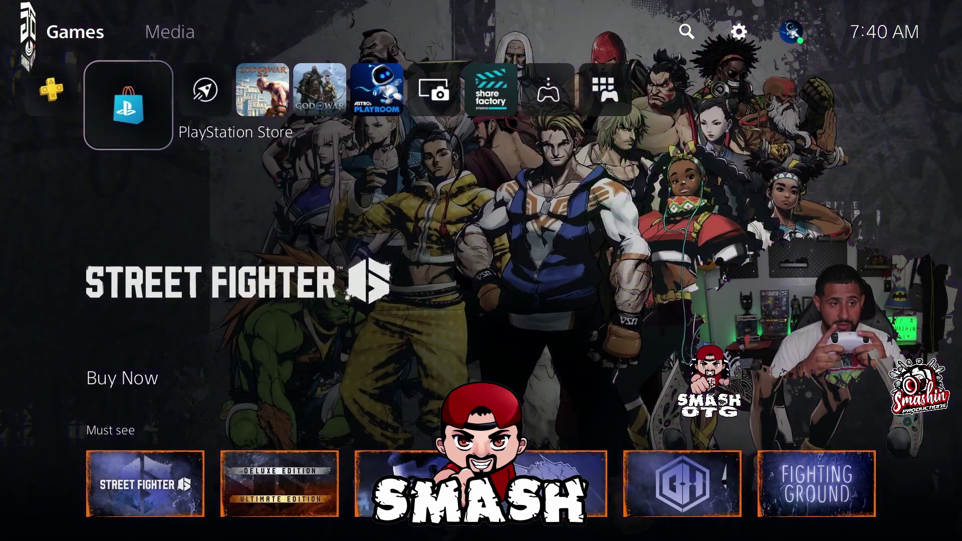